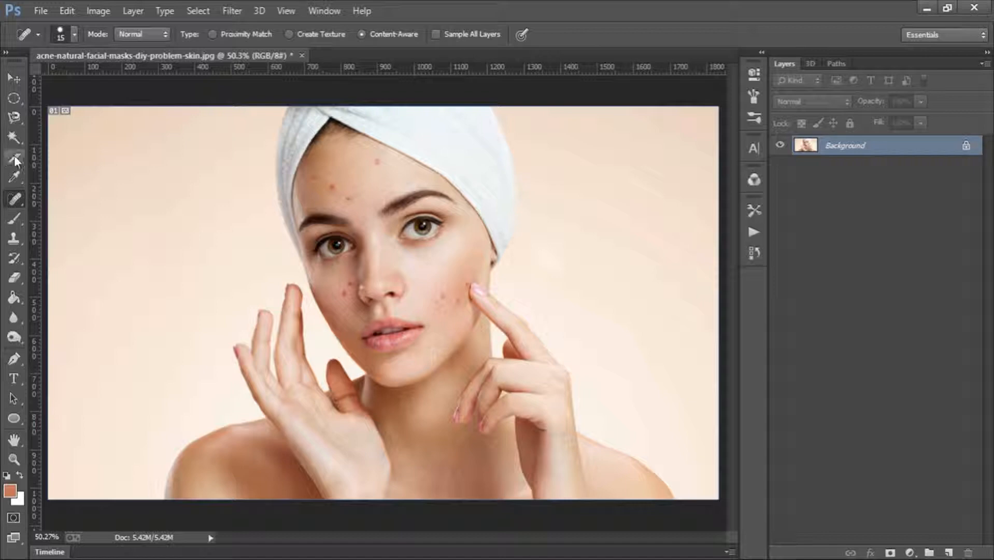
- Activate the Crop tool and switch its preset from the square format to a custom Ratio
click(14, 156)
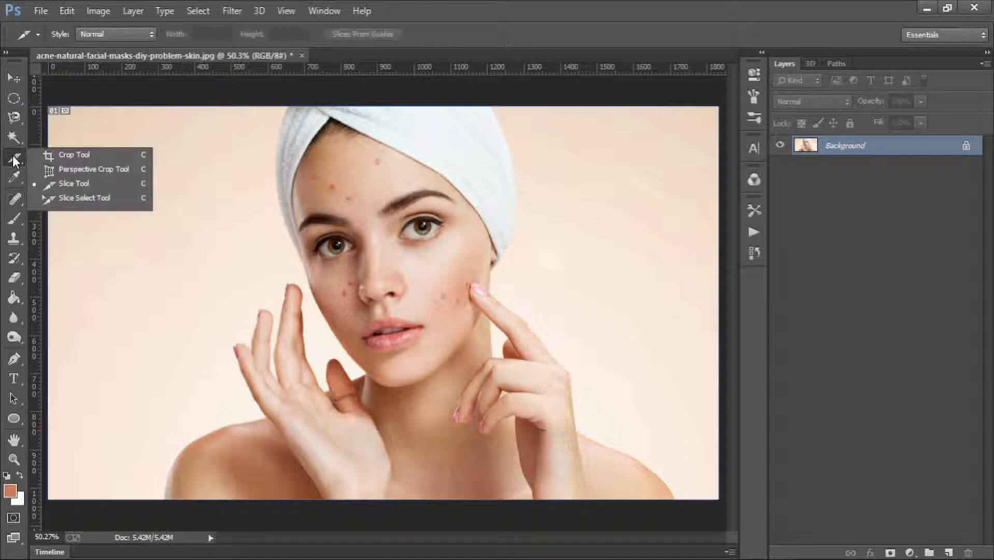
click(51, 154)
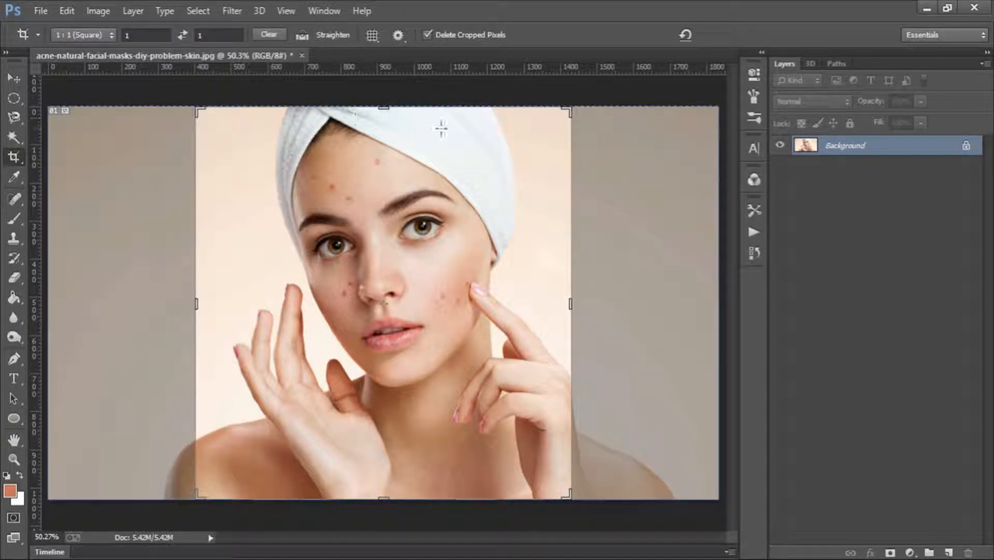
right_click(439, 157)
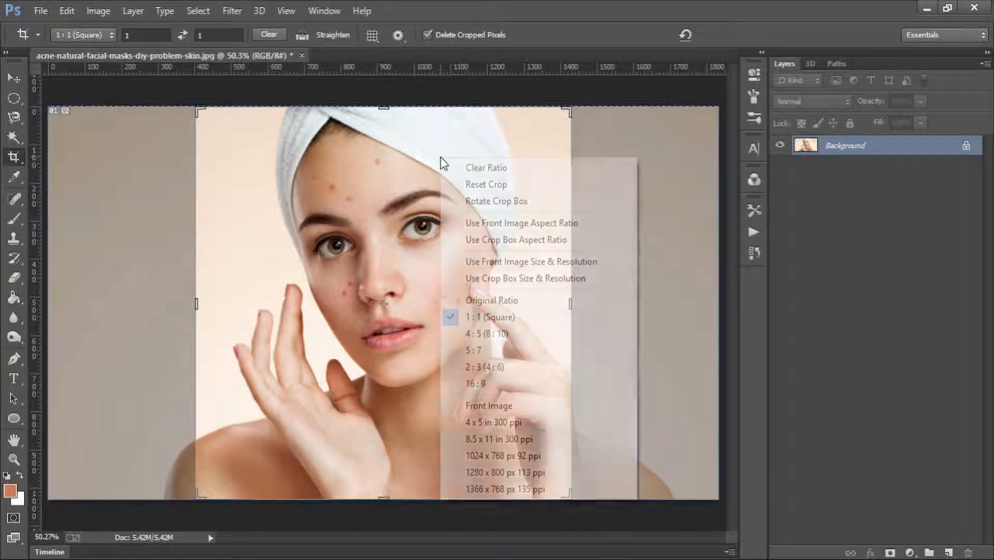
click(424, 165)
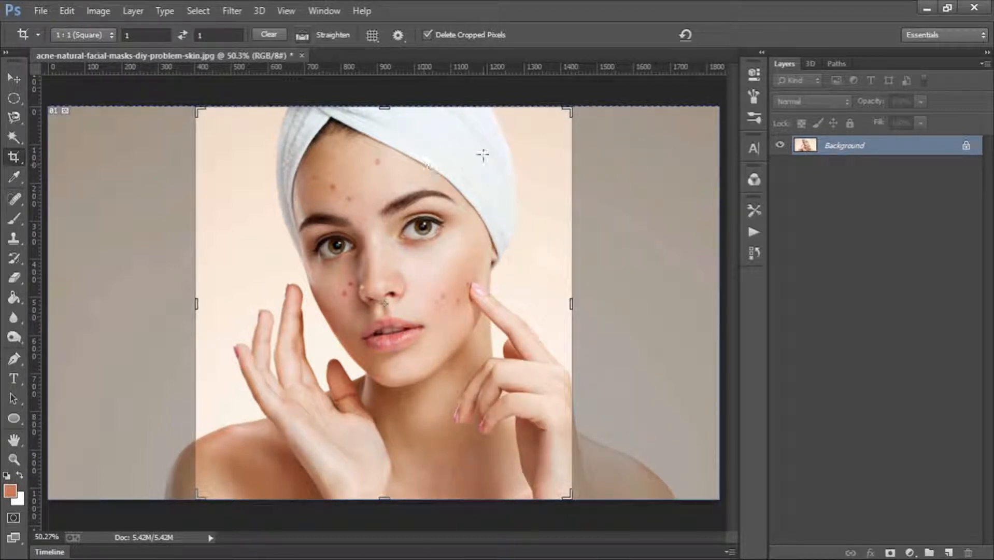
click(93, 33)
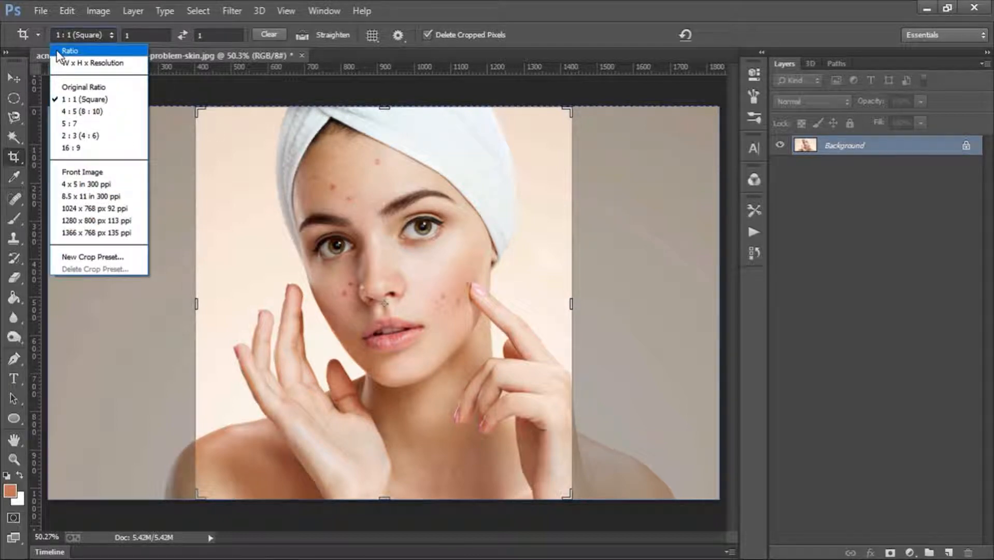
click(83, 50)
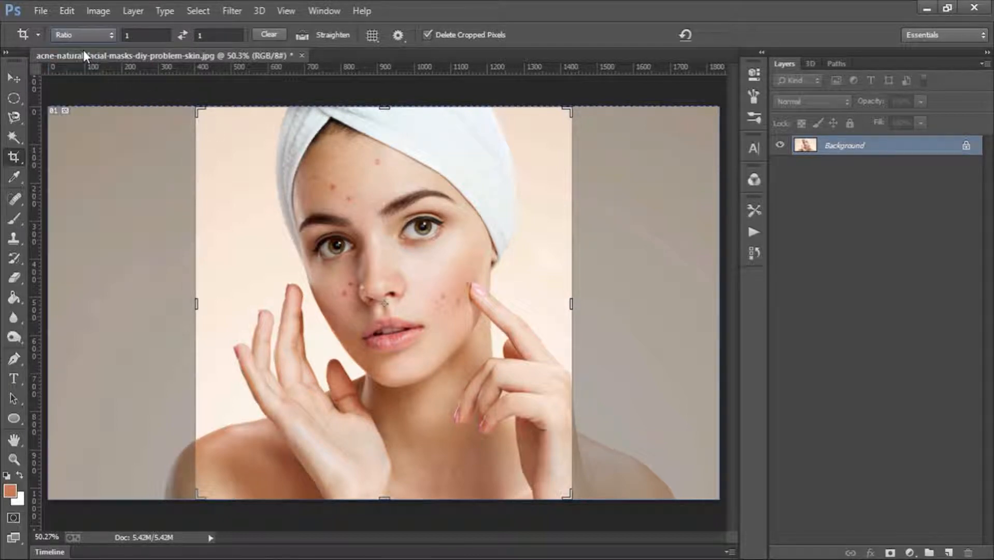
- Set the crop ratio to 16 by 9 and apply the crop to the full photo
click(149, 35)
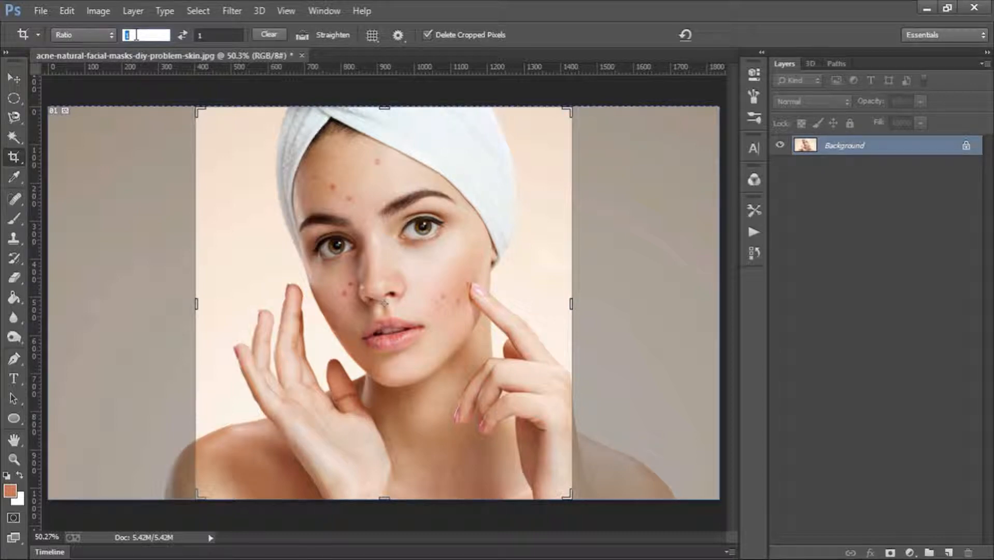
text(6)
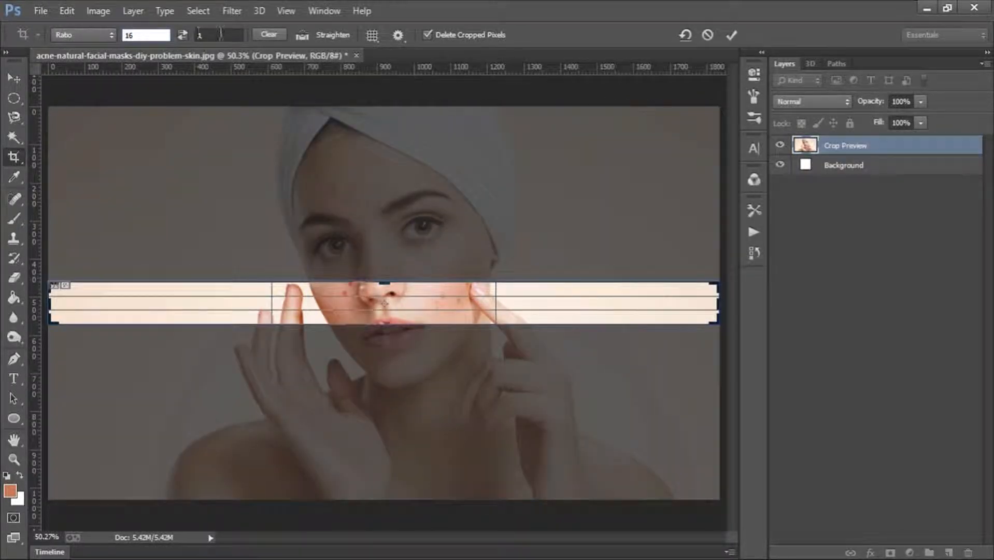
click(219, 34)
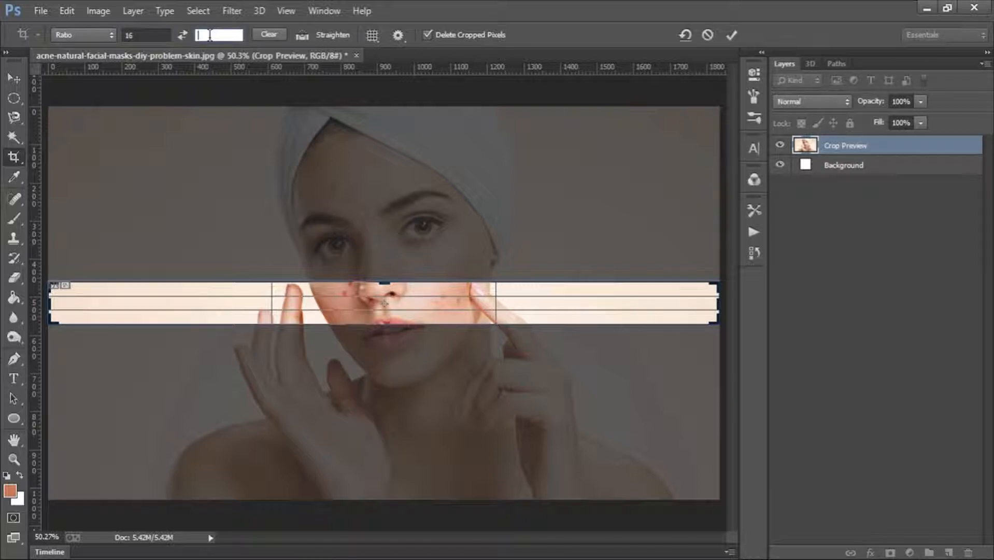
text(9)
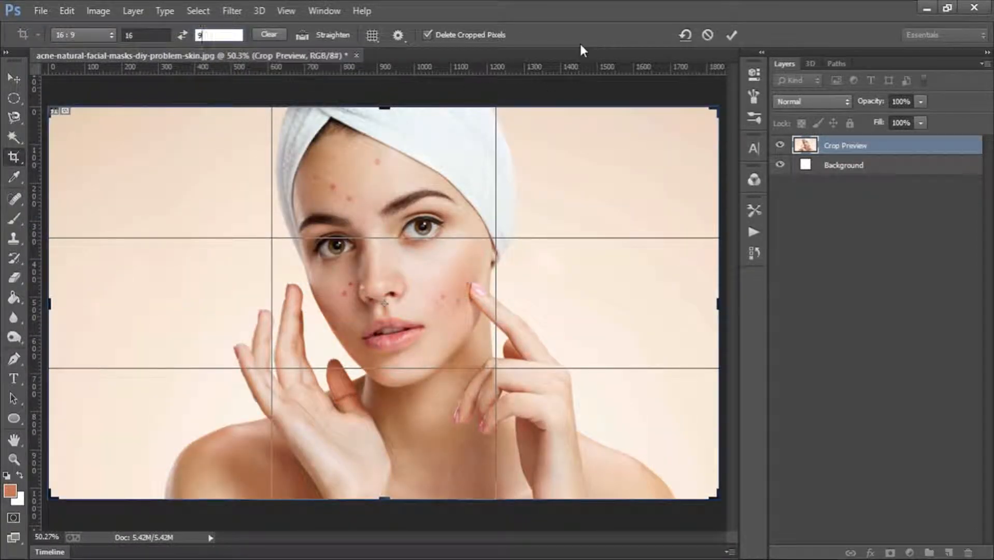
click(730, 33)
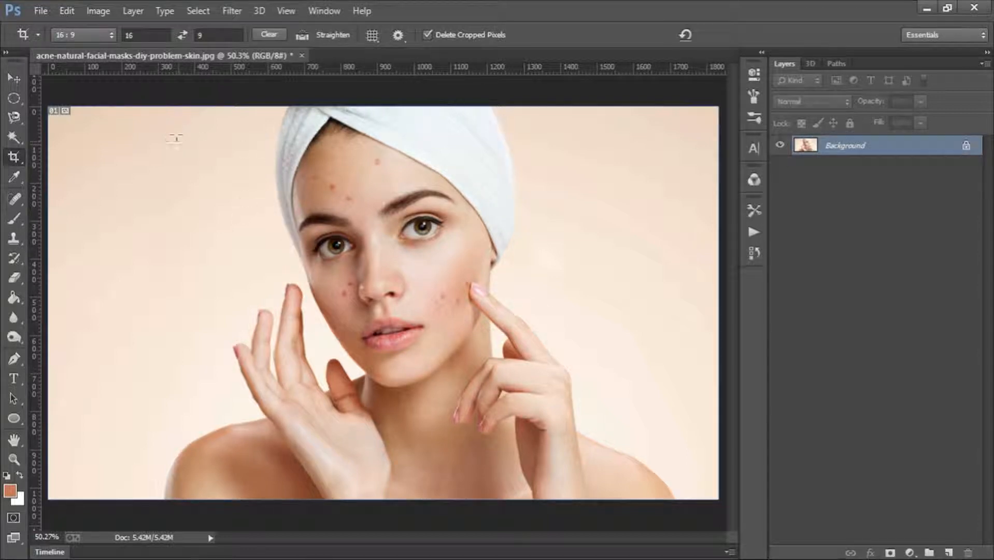
- Crop the photo to a smaller 16:9 area framing the woman's face
drag(177, 133, 539, 345)
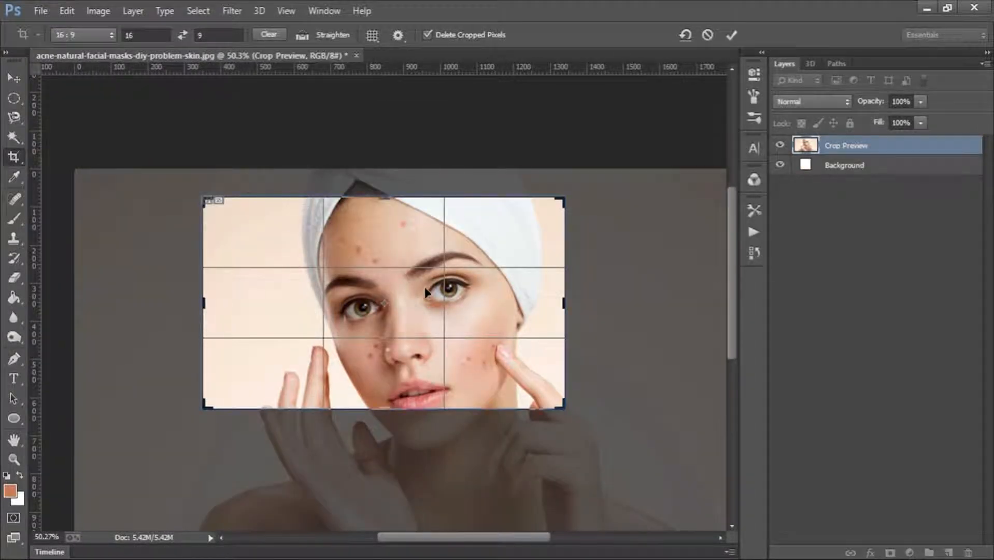
drag(428, 292, 405, 312)
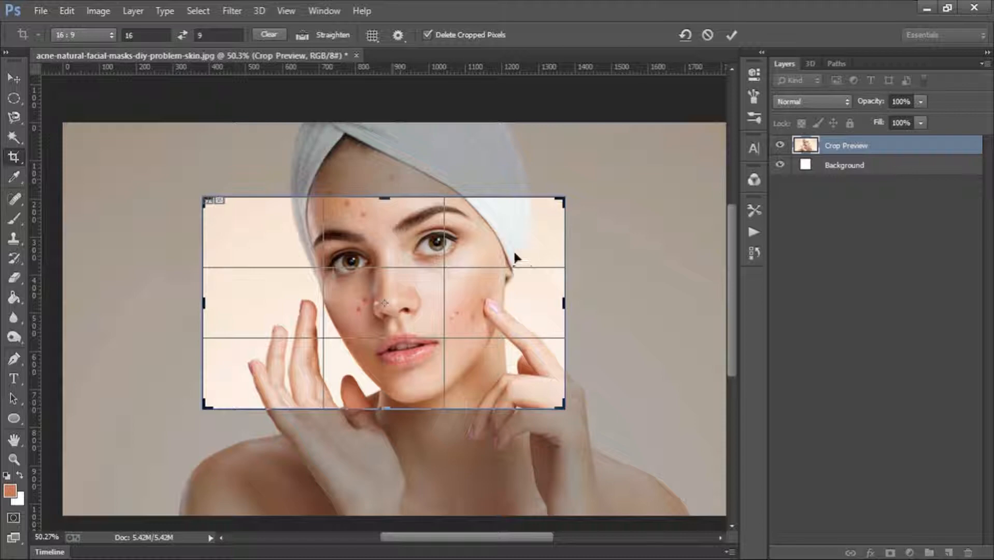
click(732, 35)
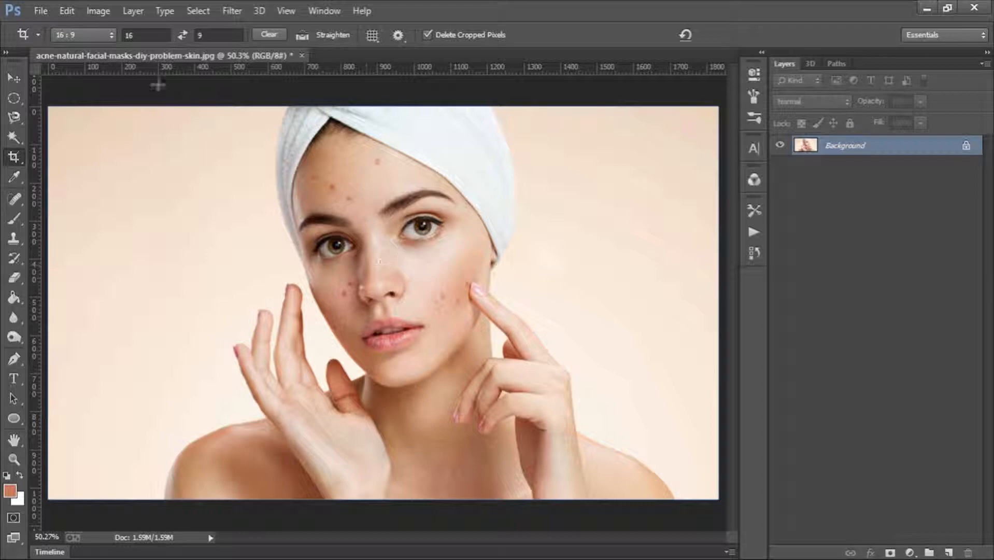
- Try crop ratios of 10 by 9 and 5 by 9 on the photo, and discard the crop
click(149, 36)
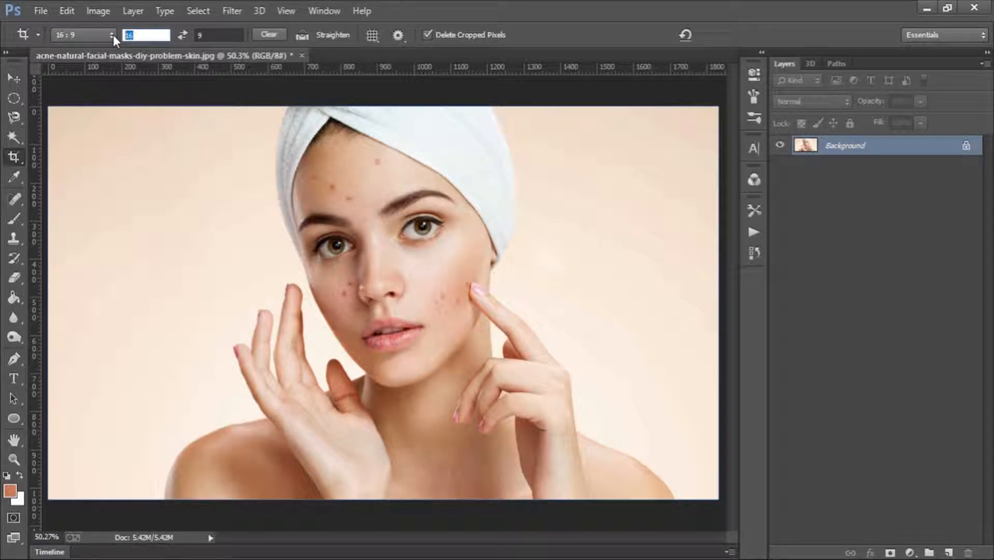
text(10)
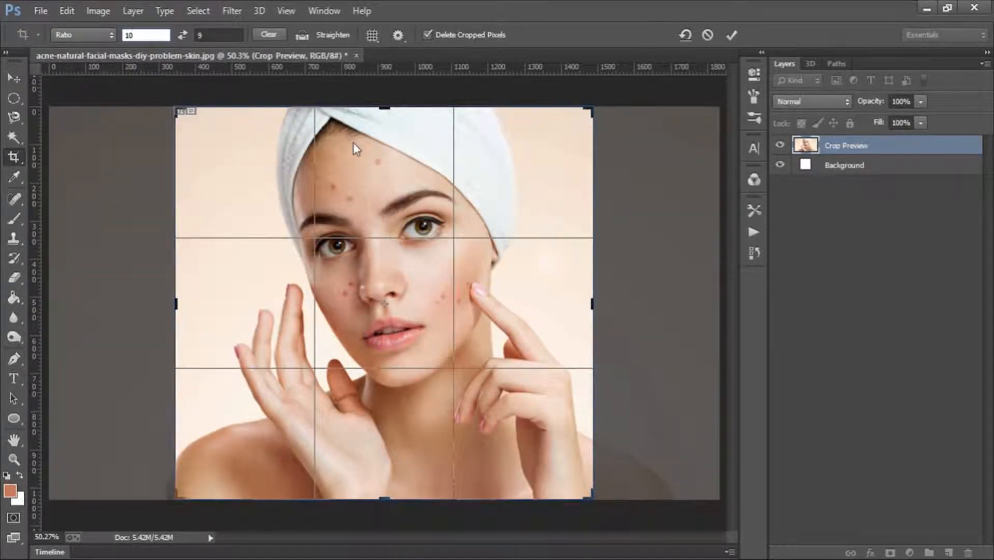
drag(354, 143, 406, 143)
drag(362, 99, 290, 56)
key(BackSpace)
key(BackSpace)
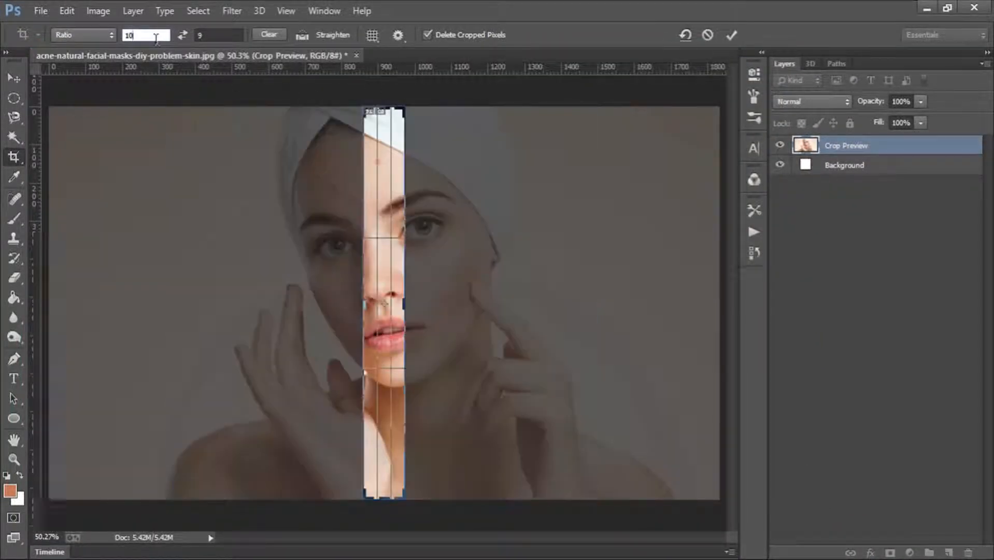
text(5)
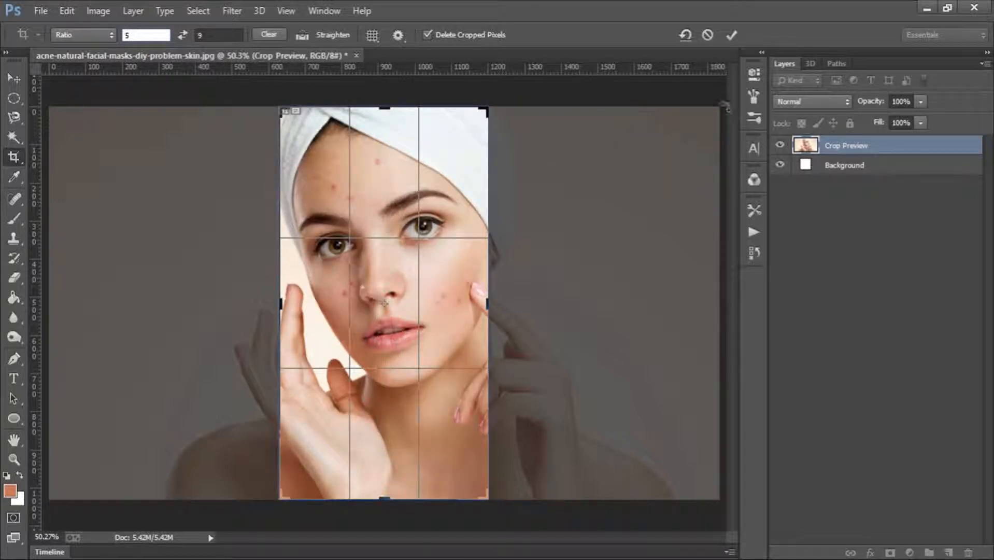
click(707, 34)
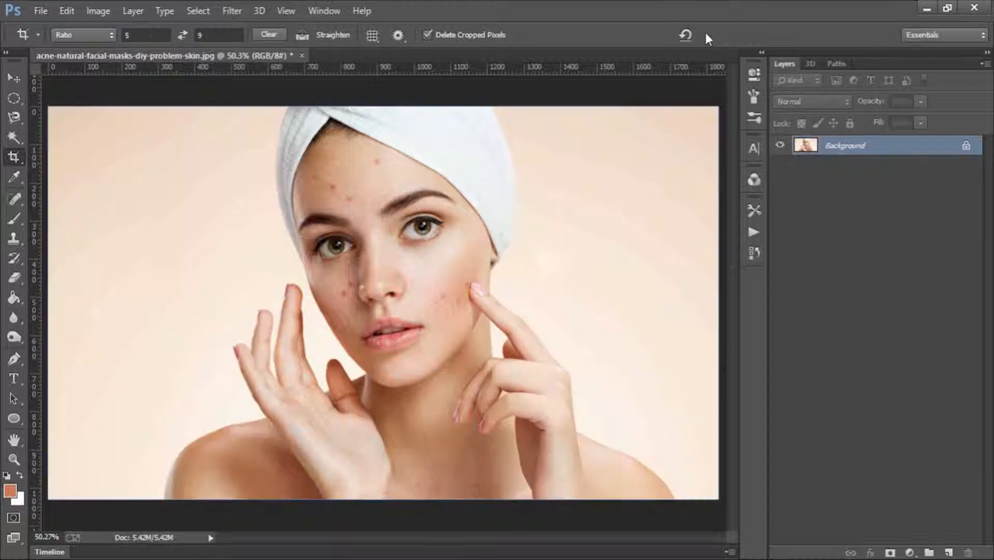
- Try a W x H x Resolution crop, shrinking the box freely to a narrow area over the face, and cancel it
click(100, 37)
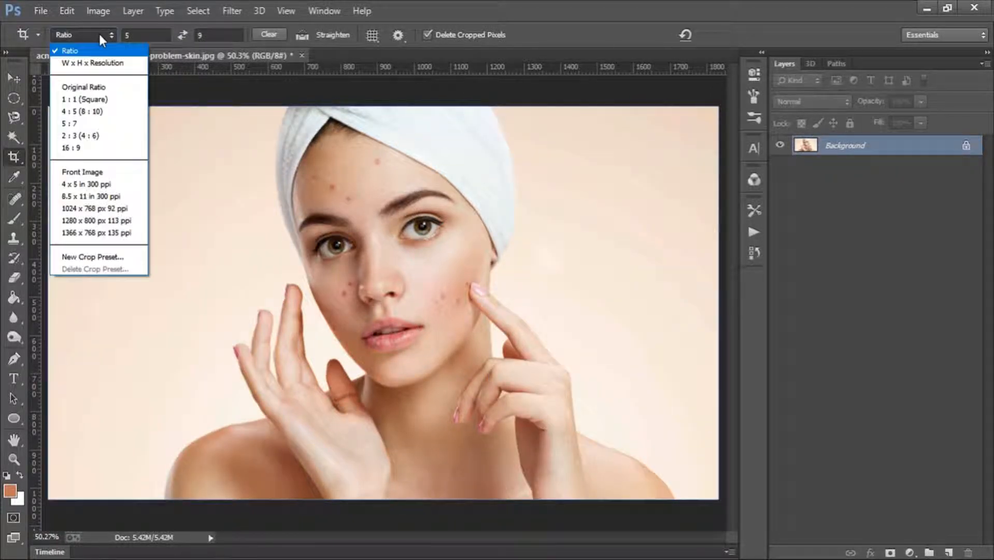
click(86, 62)
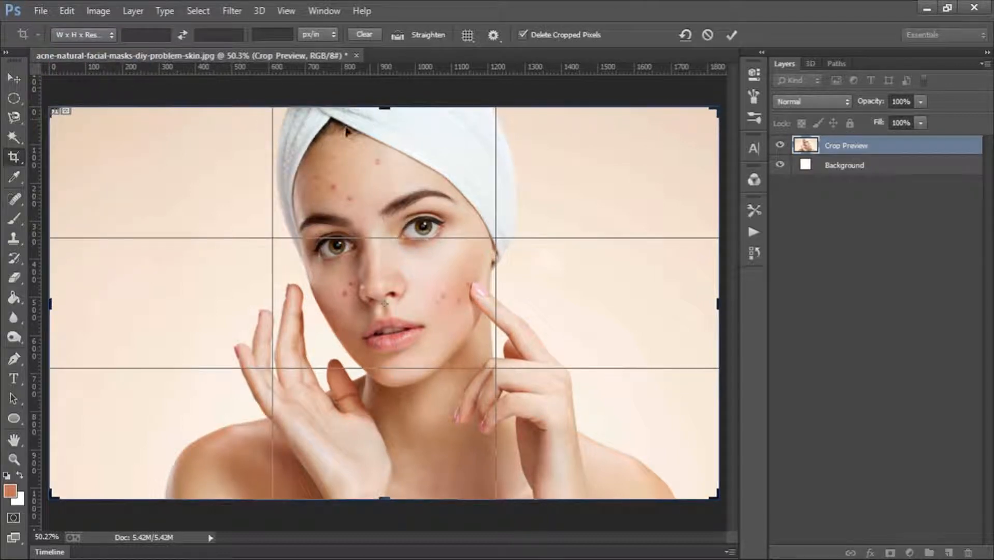
drag(384, 108, 384, 155)
drag(51, 298, 630, 269)
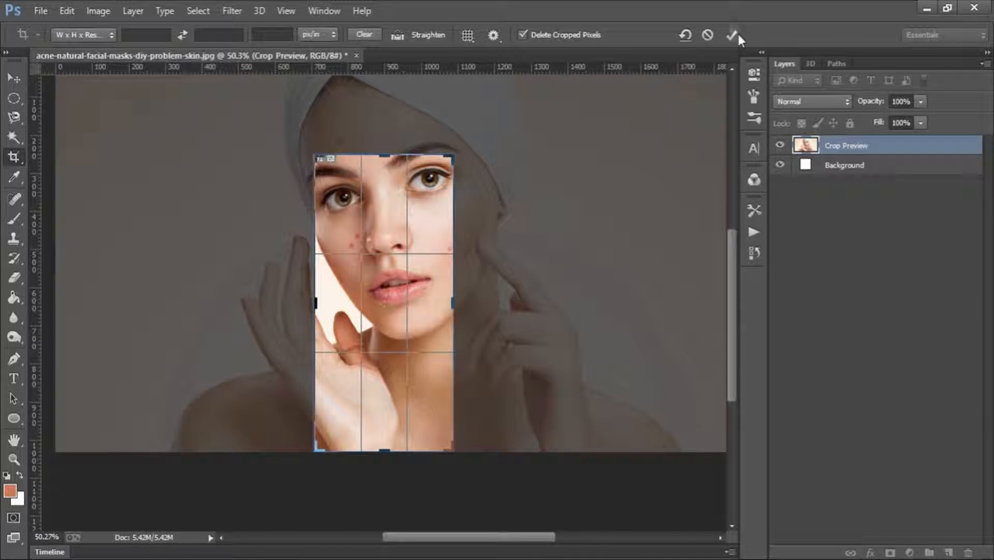
click(707, 34)
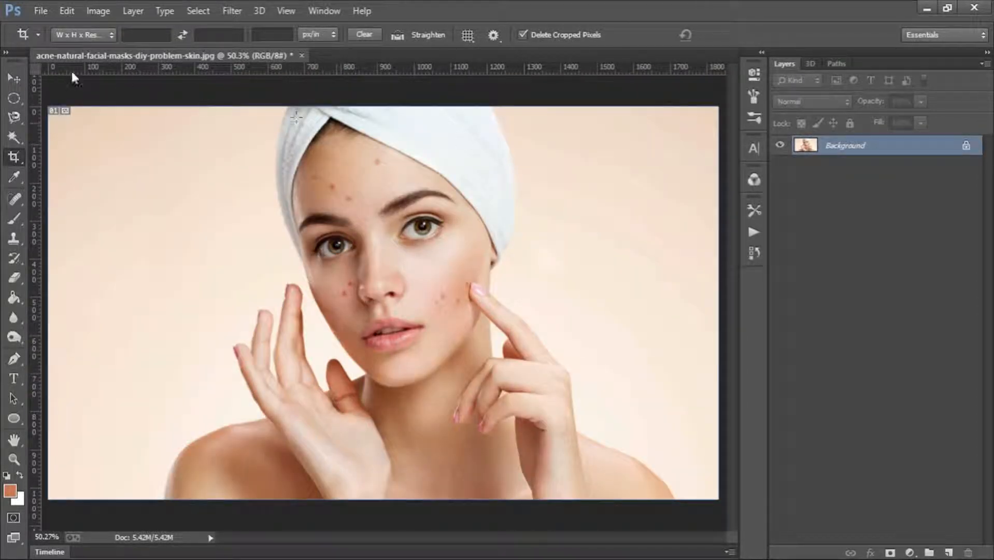
- Try an Original Ratio crop, proportionally shrinking the box and repositioning it around the face and hands, and cancel it
click(75, 35)
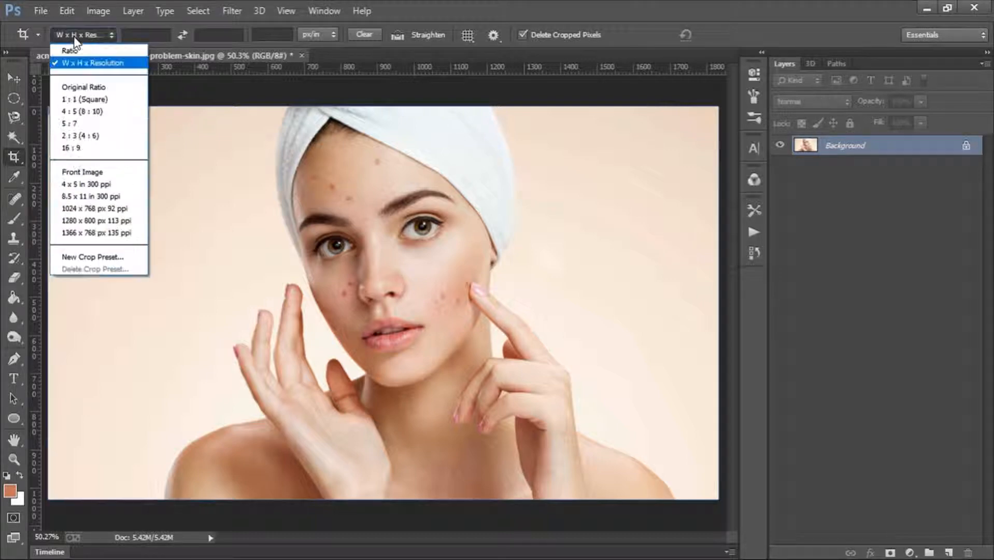
click(88, 86)
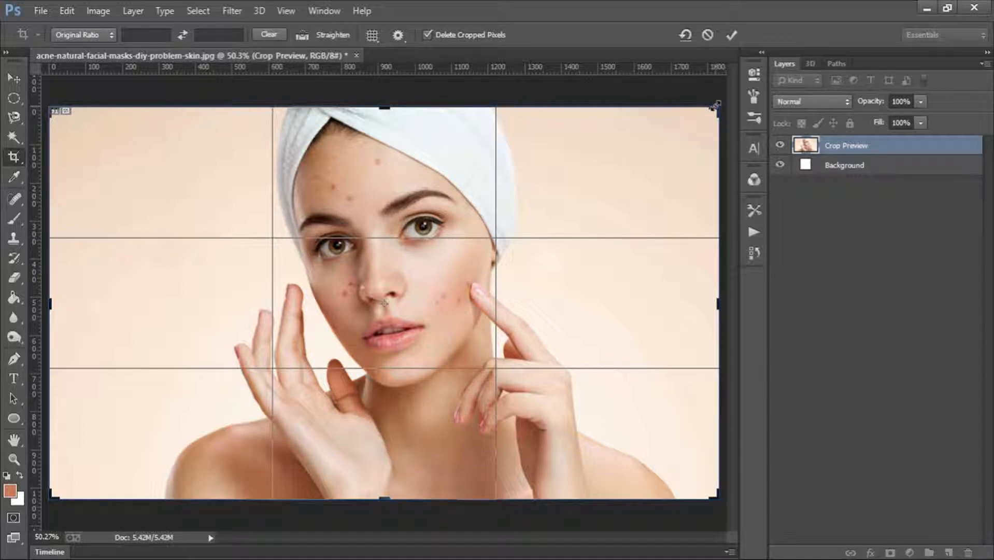
drag(715, 105, 593, 179)
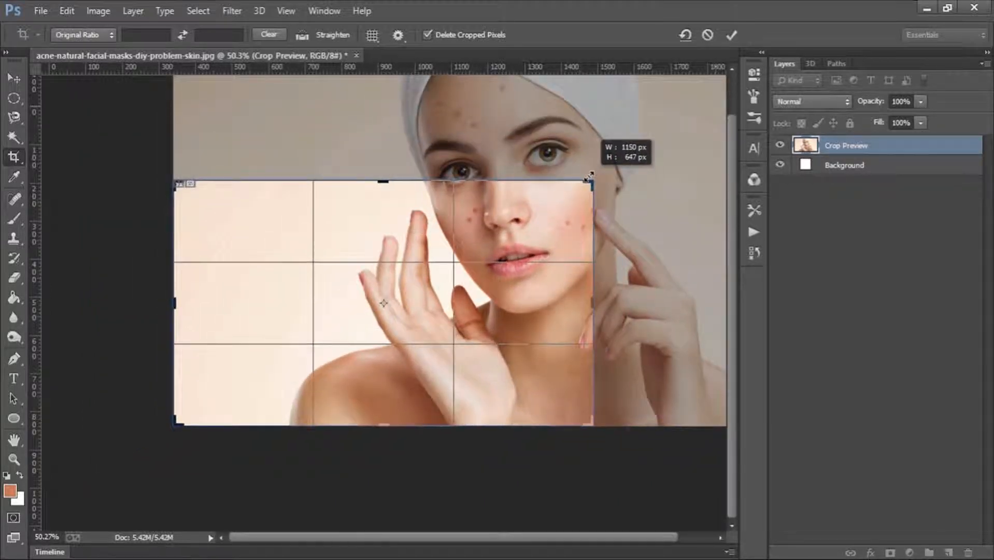
drag(513, 211, 323, 310)
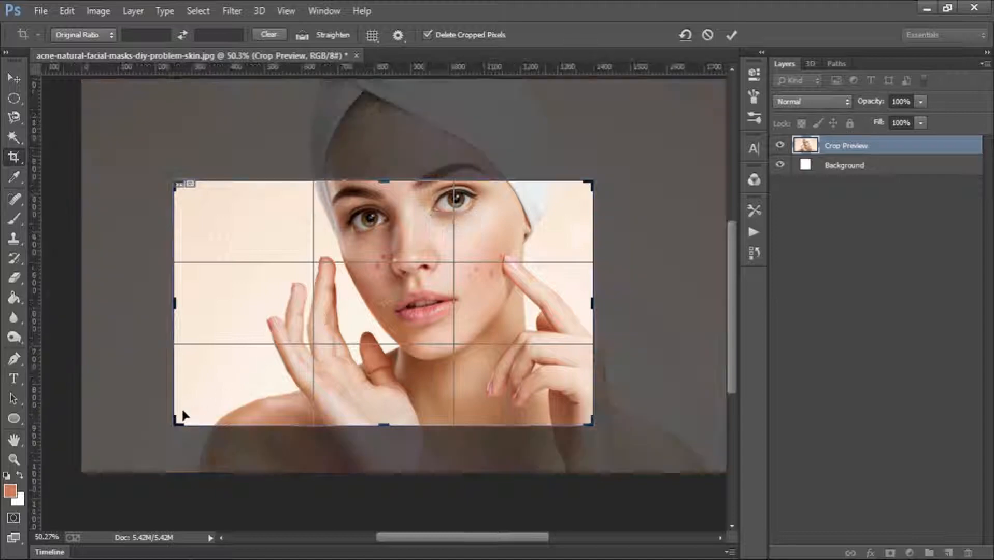
mouse_move(182, 409)
mouse_down()
mouse_move(237, 399)
mouse_move(178, 422)
mouse_up()
mouse_move(384, 421)
mouse_down()
mouse_move(392, 371)
mouse_move(383, 418)
mouse_up()
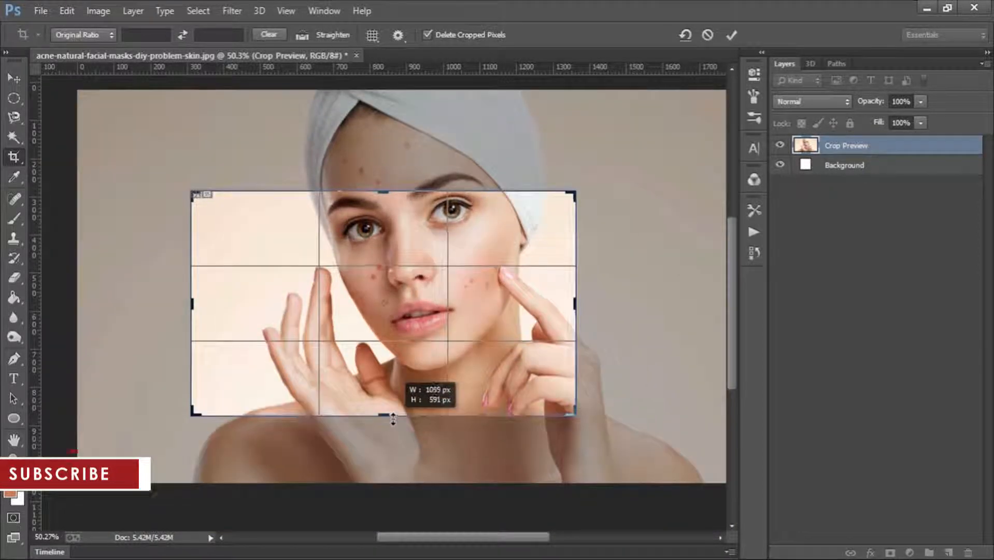
mouse_move(573, 302)
mouse_down()
mouse_move(641, 304)
mouse_move(577, 296)
mouse_up()
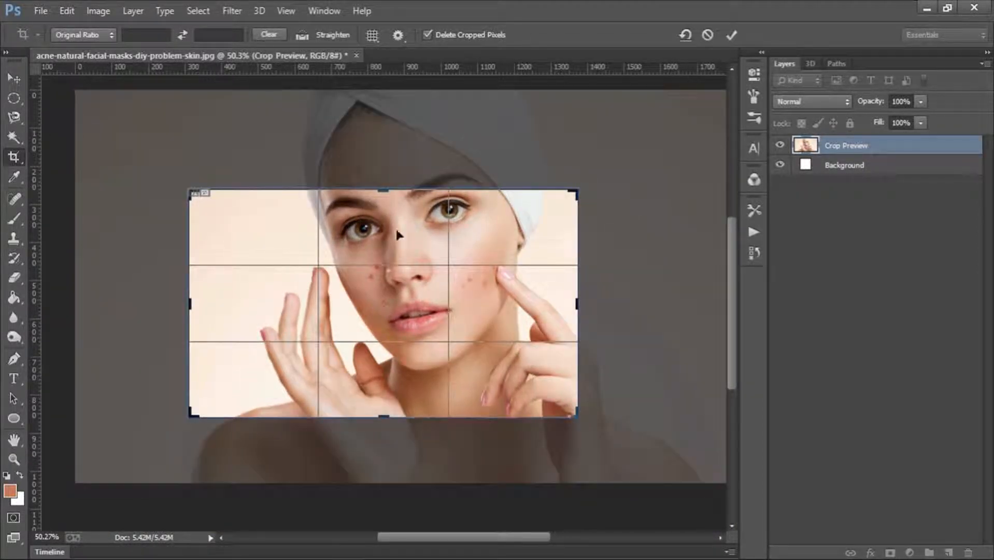
click(706, 36)
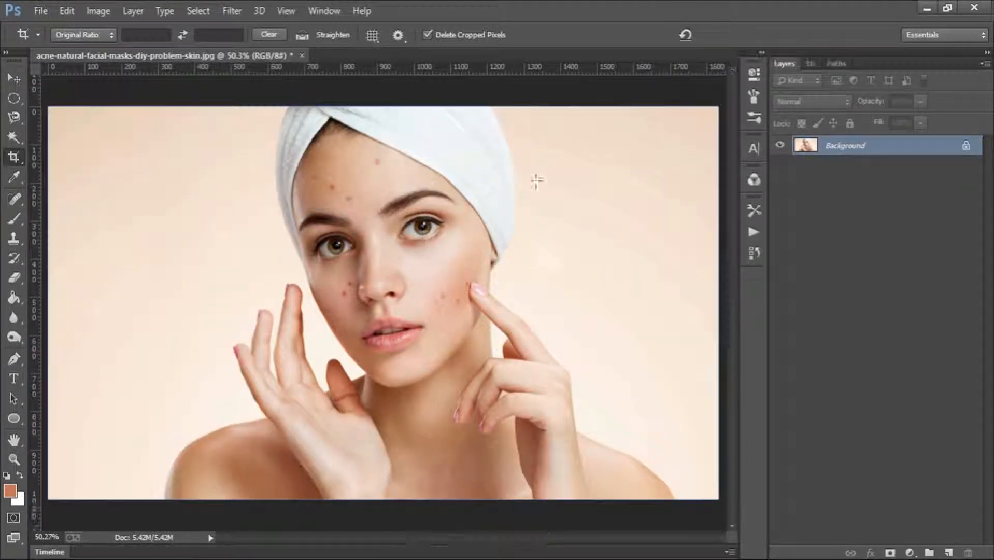
- Crop the photo with the 1:1 (Square) preset
click(83, 34)
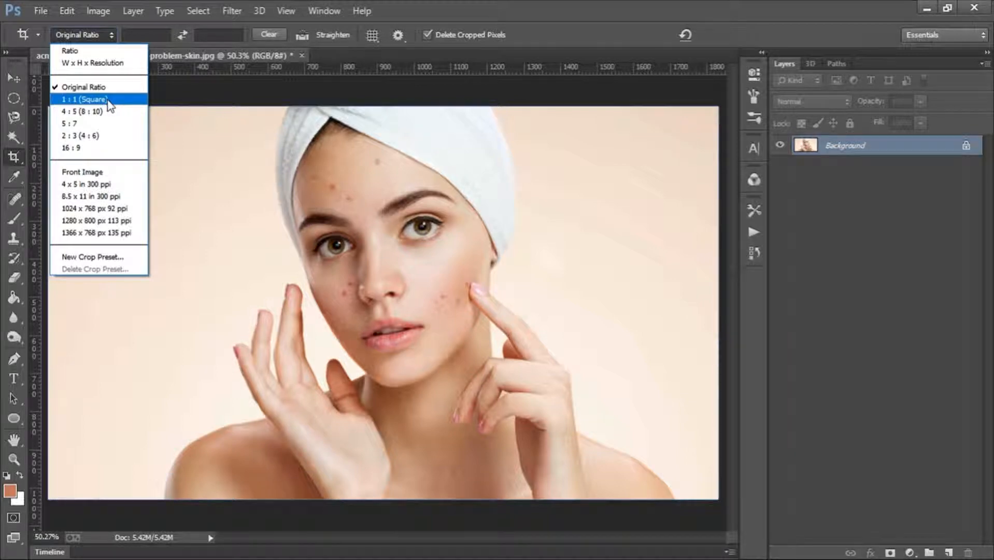
click(84, 99)
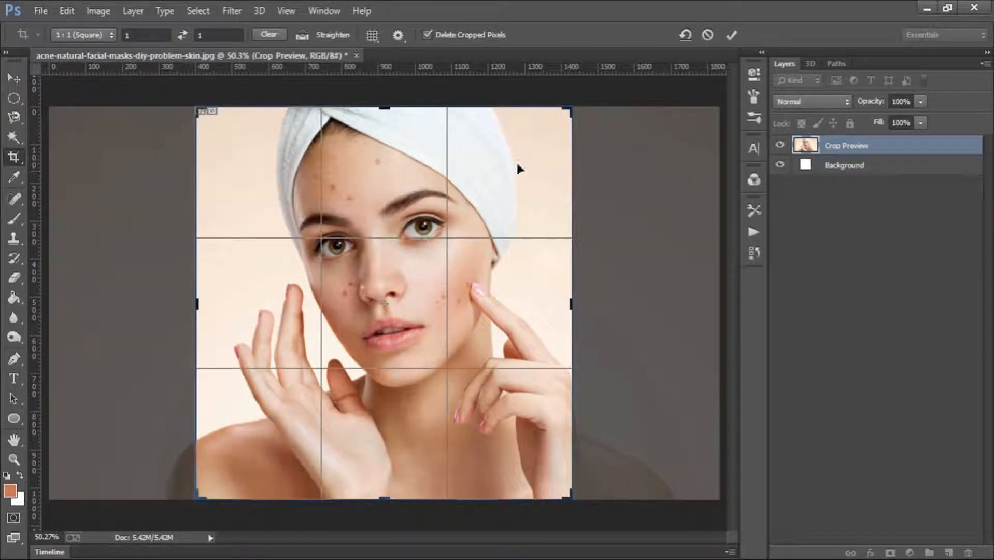
click(729, 37)
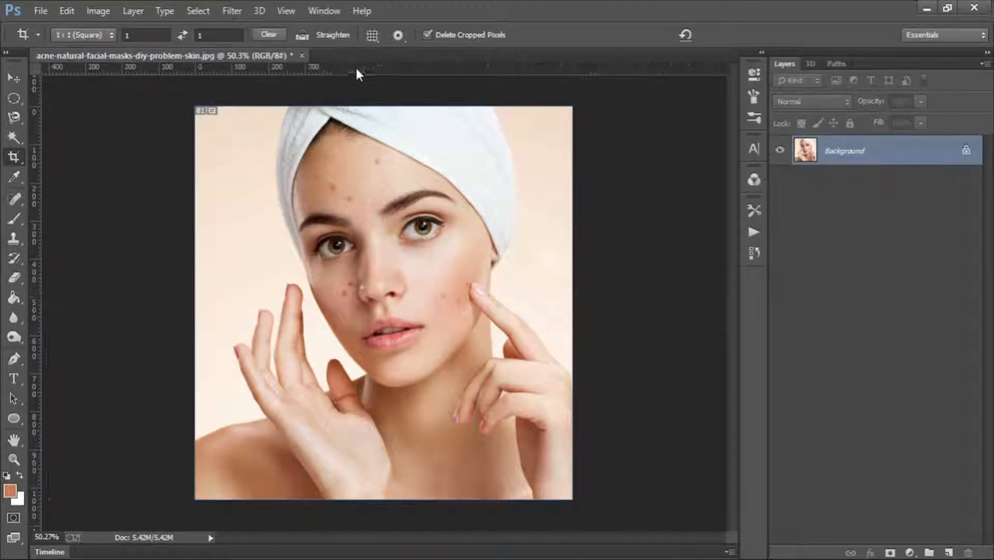
- Crop the image with the 4:5 (8:10) preset, and undo the crops to restore the full-width photo
click(92, 36)
click(85, 111)
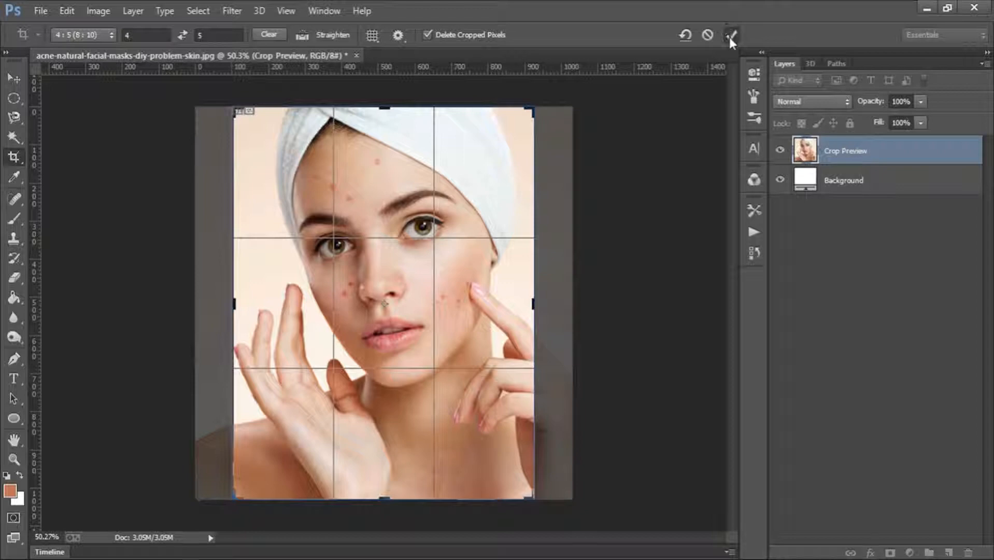
click(730, 35)
key(ctrl+z)
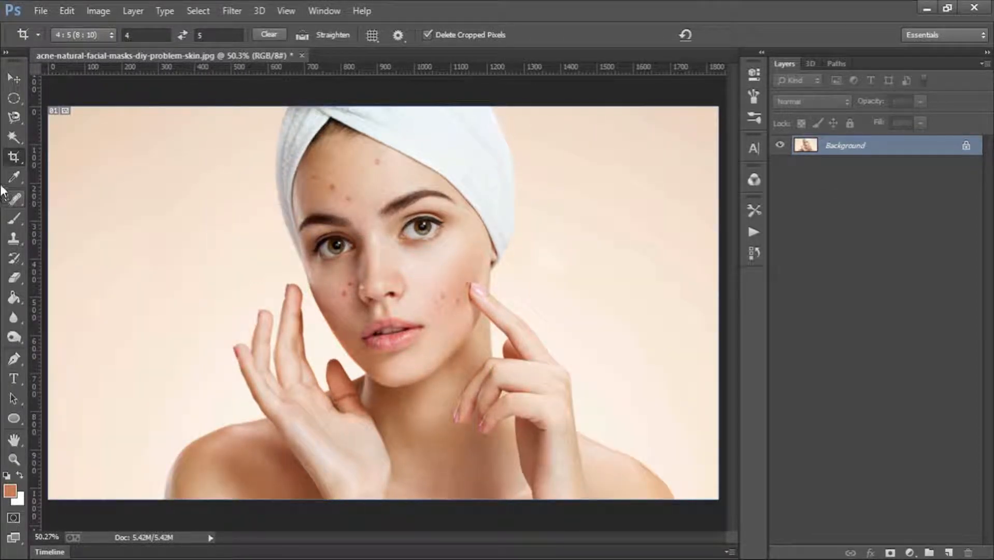
- Draw a Perspective Crop grid over the face, widen it and reposition it around the face and raised fingers
right_click(14, 163)
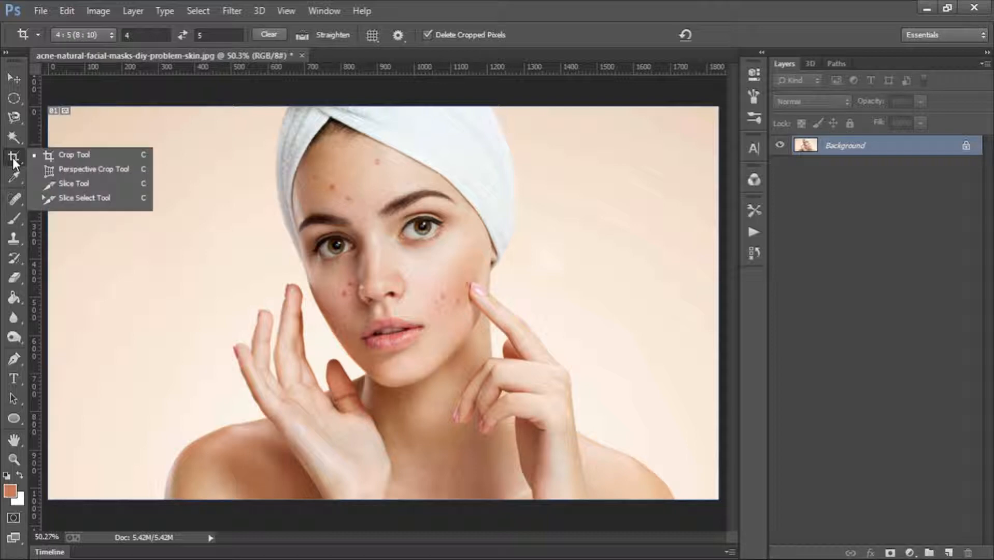
click(94, 169)
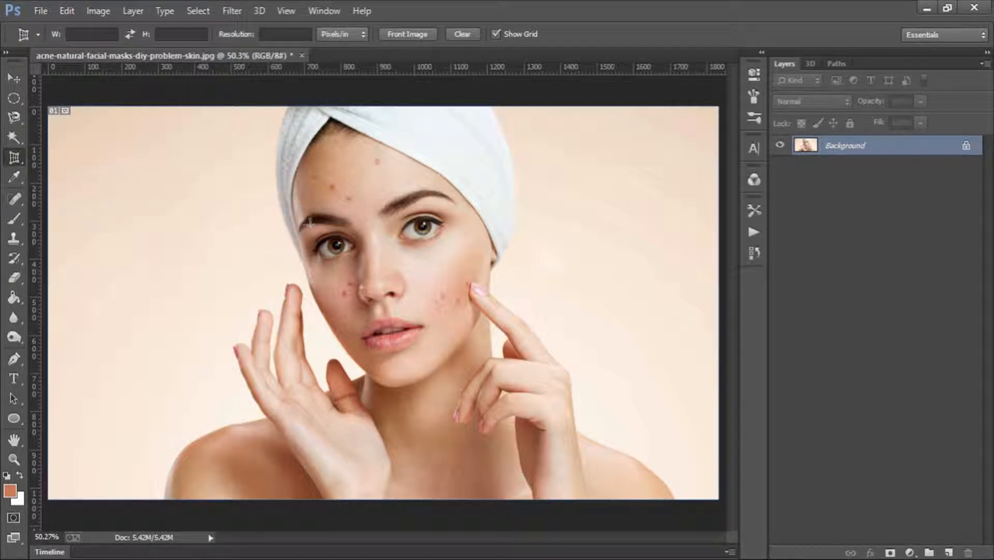
drag(270, 150, 514, 418)
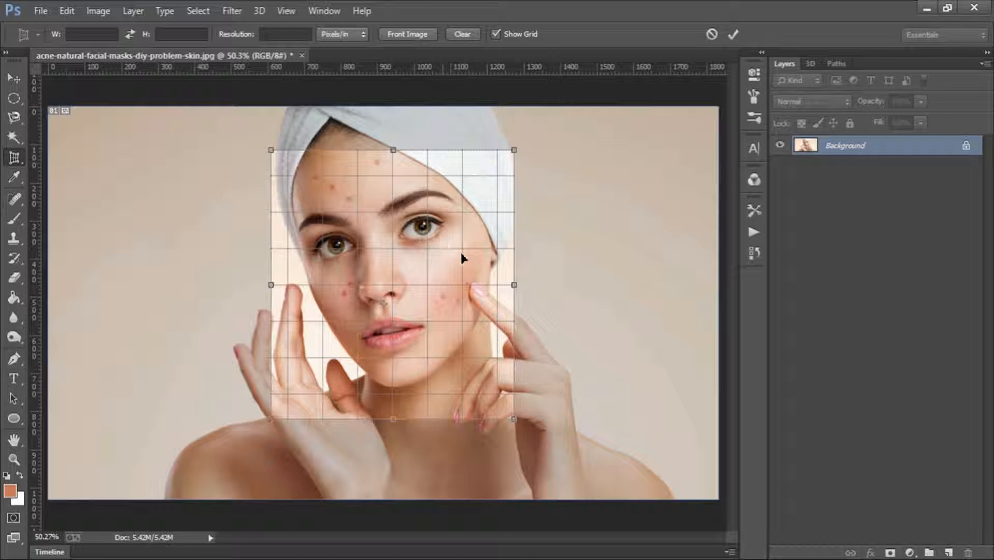
drag(461, 250, 450, 267)
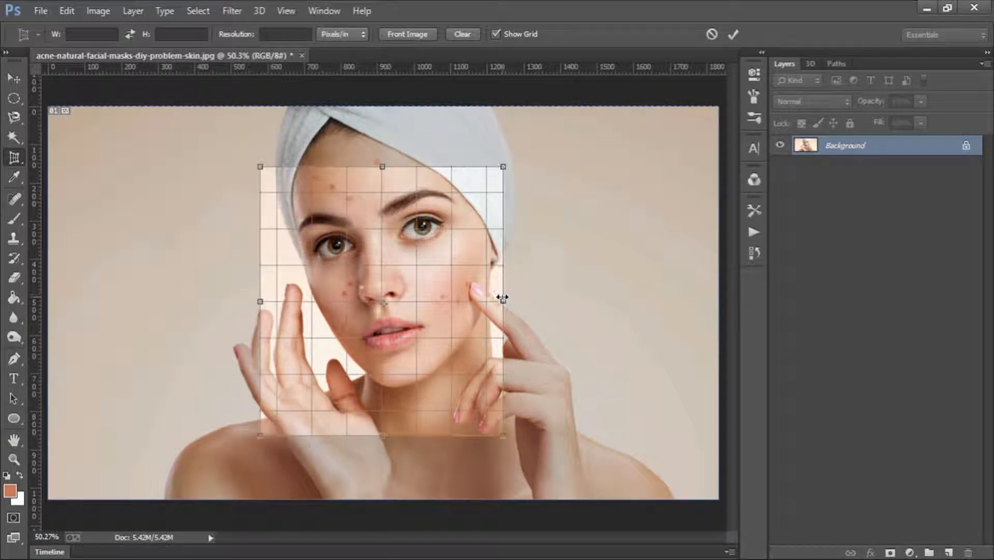
drag(503, 298, 562, 300)
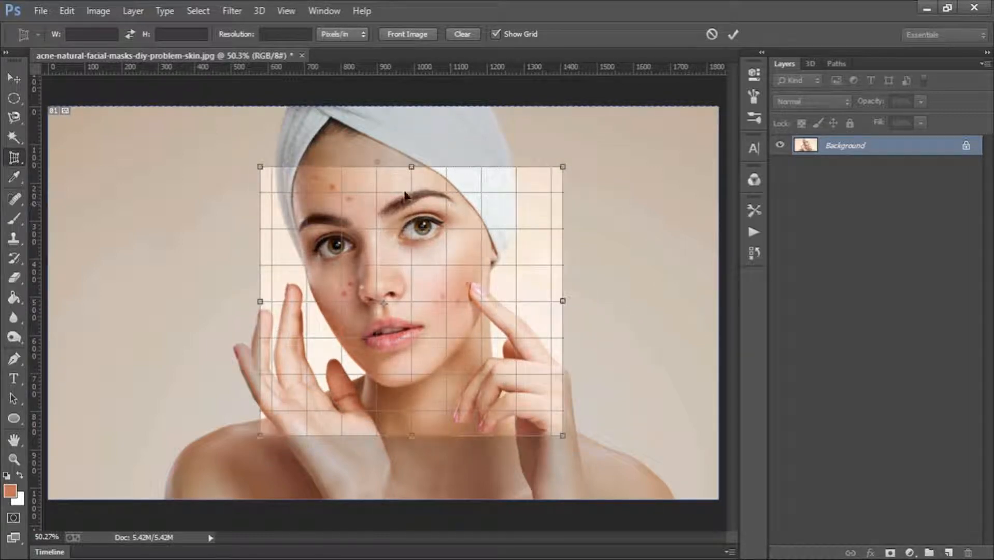
drag(417, 215, 389, 206)
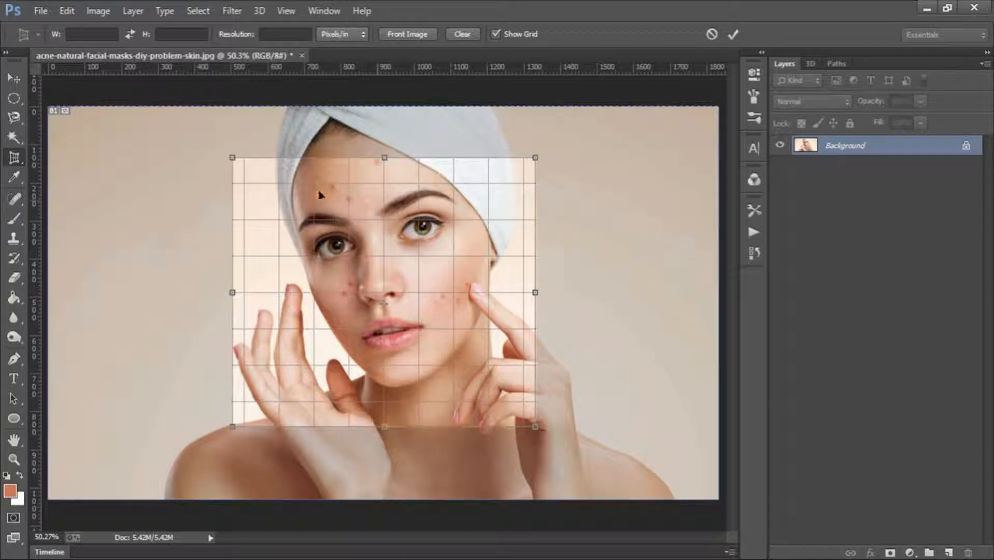
- Pull the grid's four corners into a tilted quadrilateral around the face, apply the perspective crop, and undo it
drag(233, 162, 332, 122)
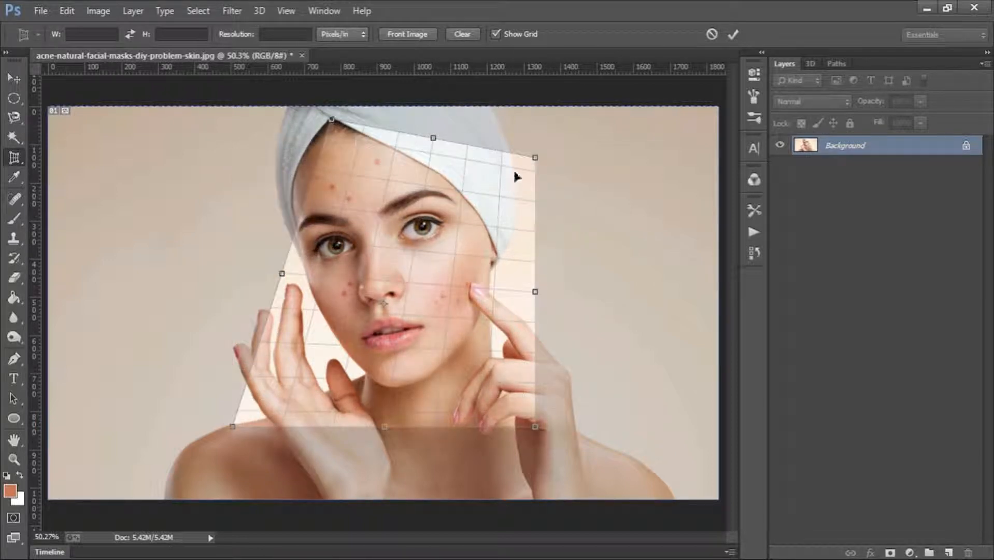
drag(534, 163, 498, 260)
drag(534, 431, 455, 441)
drag(232, 430, 214, 330)
drag(366, 285, 396, 278)
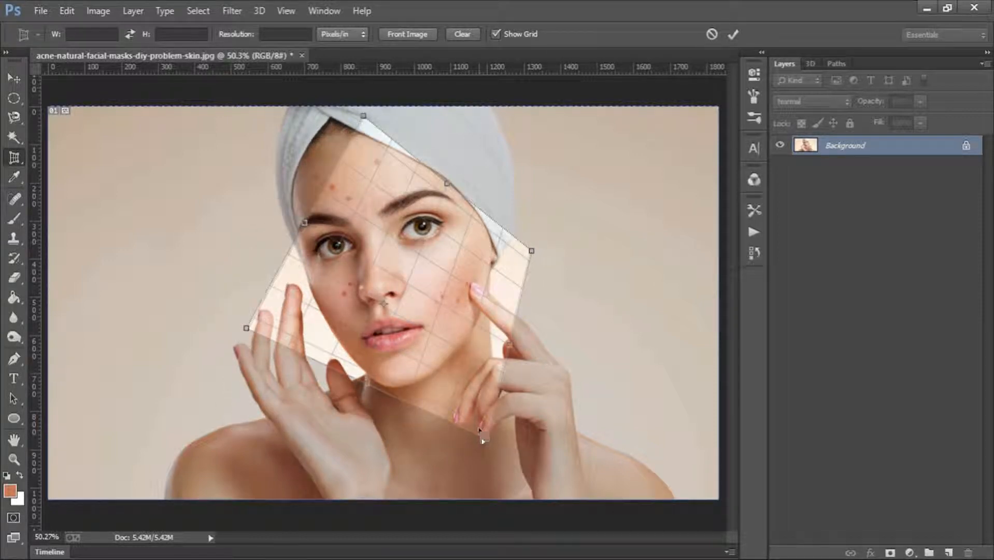
drag(487, 438, 422, 428)
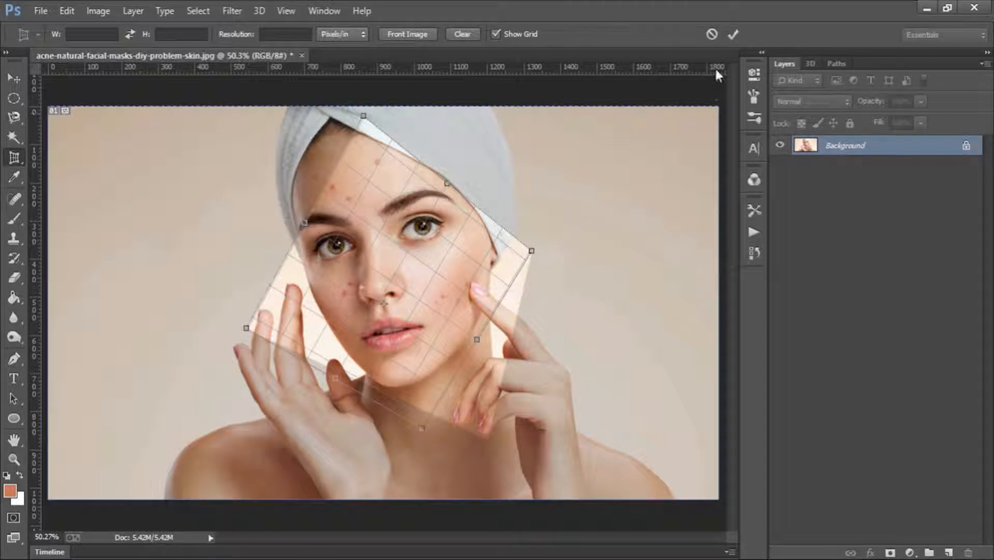
click(733, 33)
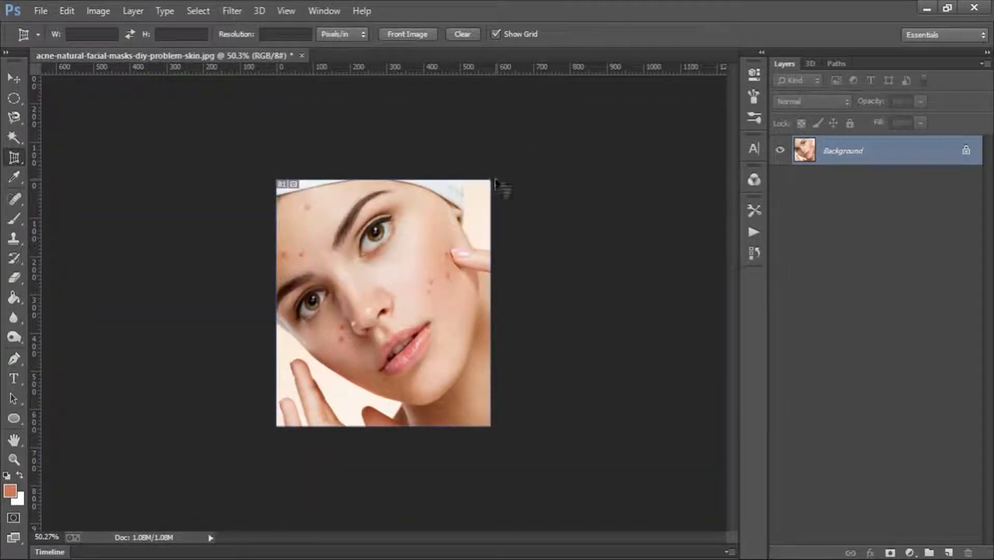
key(ctrl+z)
- Try a perspective crop of the face with the grid extended upward and its upper-left corner pulled inward, and undo it
drag(332, 185, 493, 383)
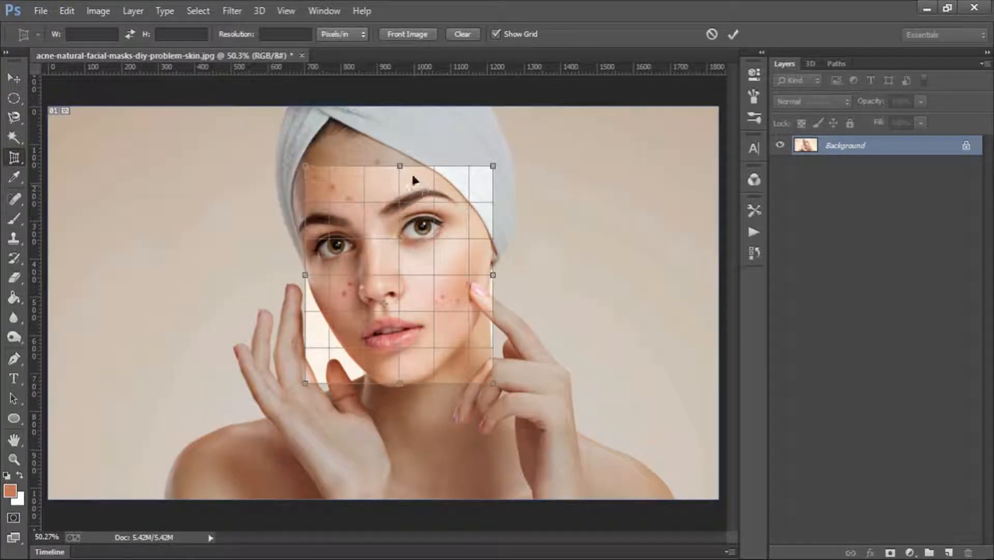
drag(400, 166, 422, 126)
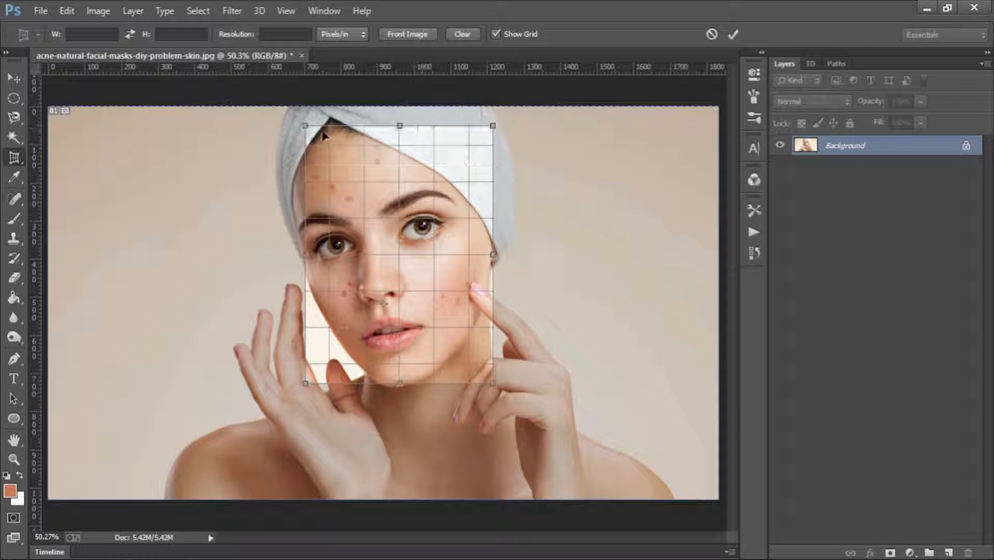
drag(305, 125, 386, 183)
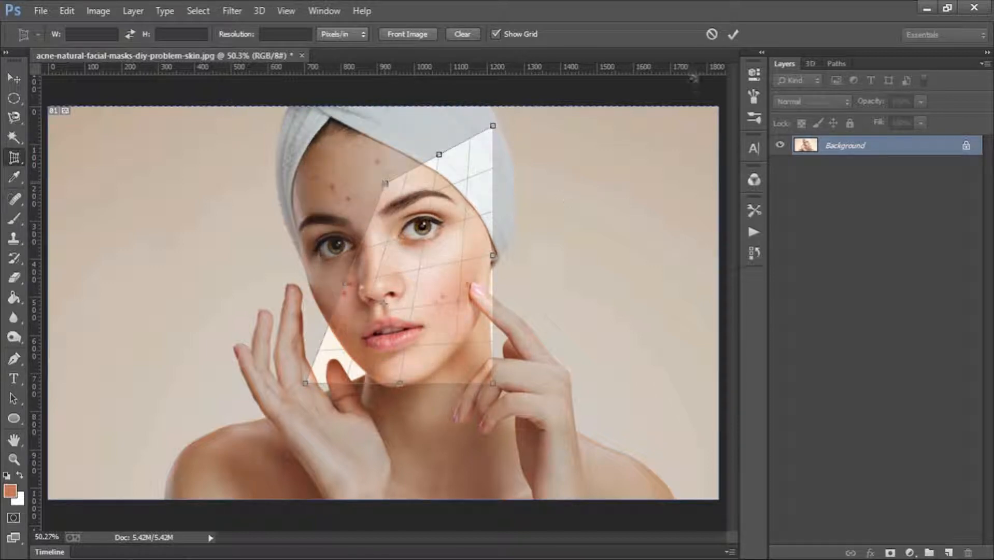
click(733, 34)
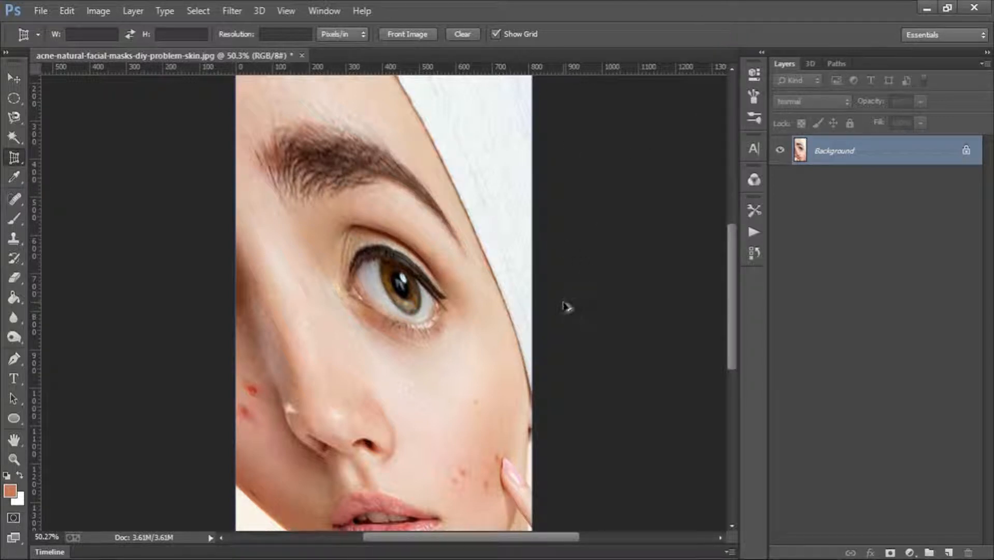
key(ctrl+z)
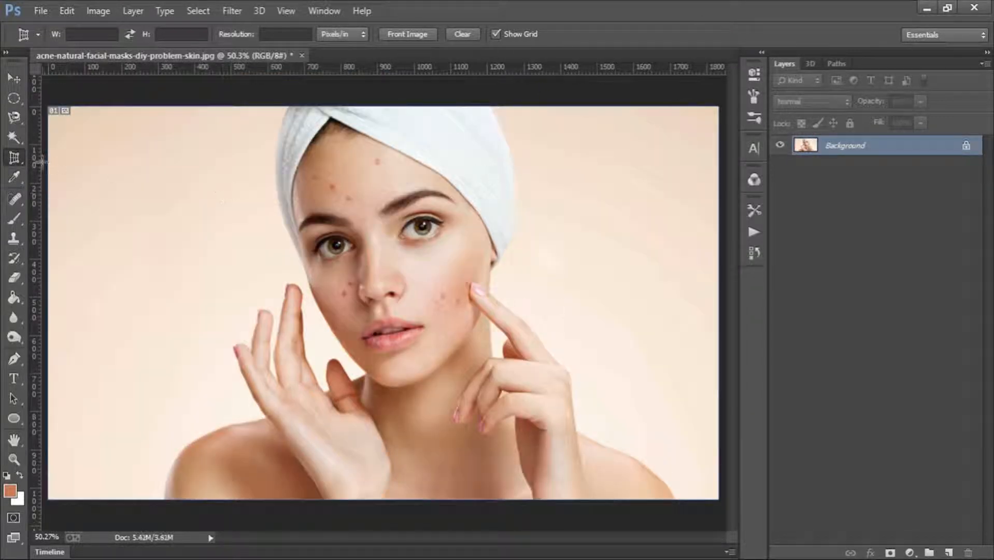
- Draw four separate rectangular slices in a row across the upper part of the photo with the Slice tool
right_click(14, 158)
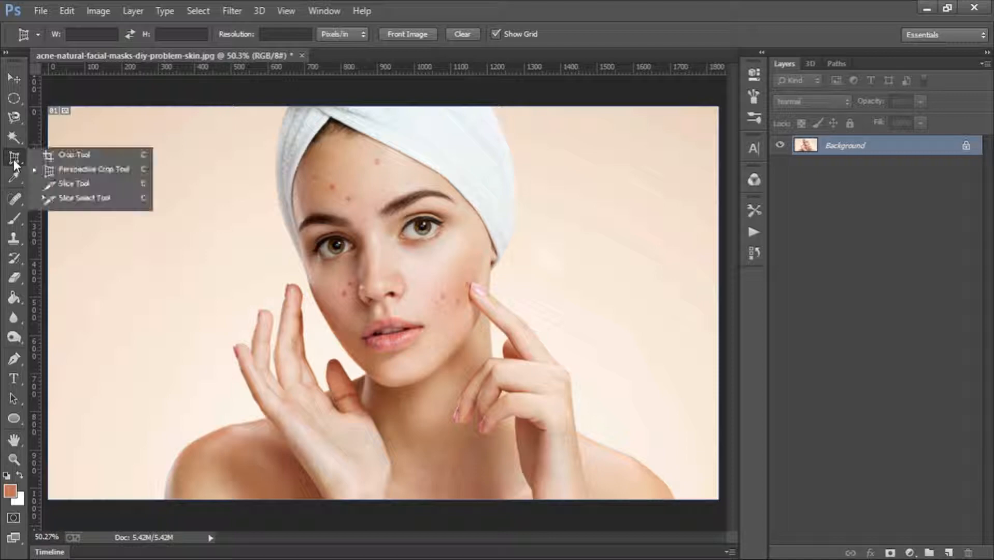
click(89, 182)
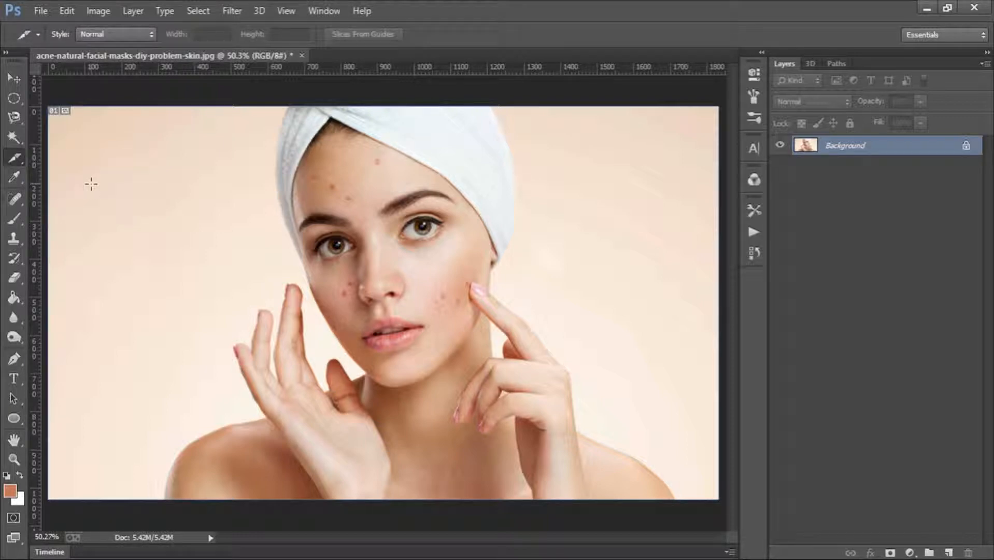
drag(148, 161, 216, 191)
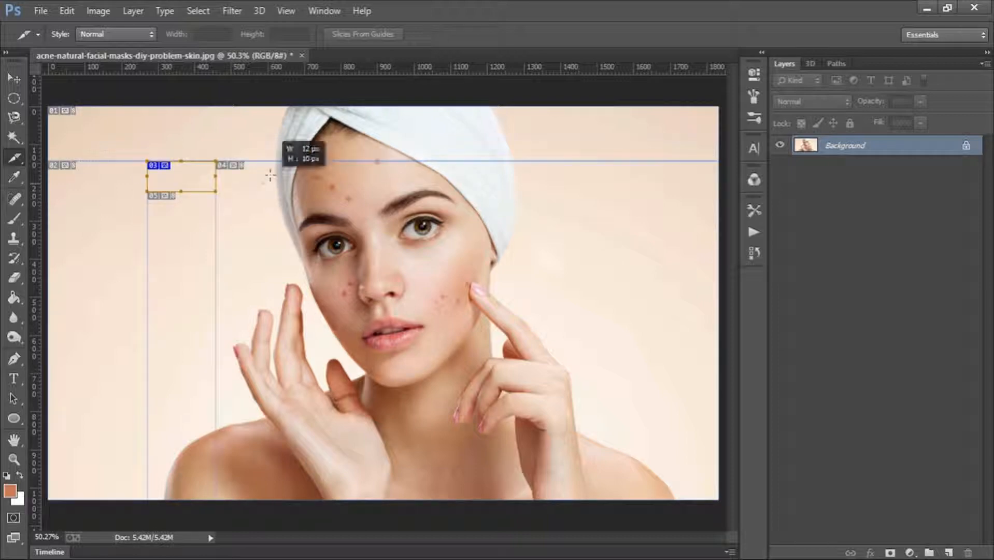
drag(270, 176, 263, 167)
key(ctrl+z)
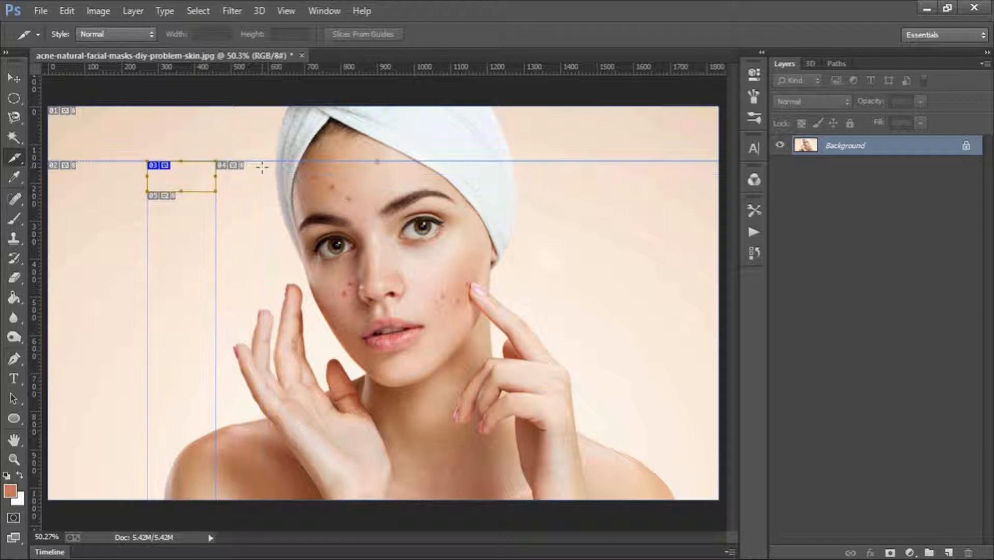
mouse_move(259, 162)
mouse_down()
mouse_move(342, 181)
mouse_move(456, 179)
mouse_move(483, 192)
mouse_up()
drag(532, 160, 635, 191)
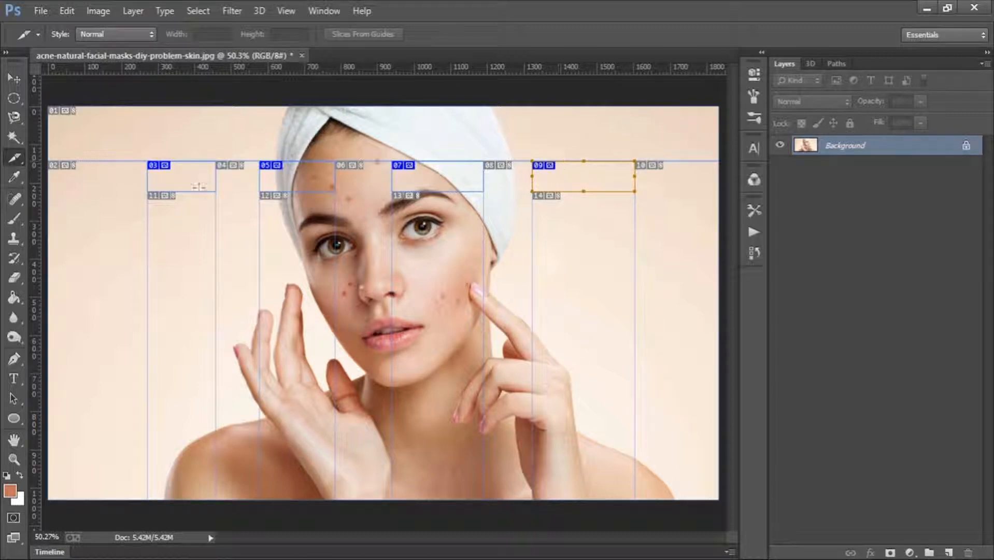
- Delete all four slices drawn across the photo
right_click(13, 157)
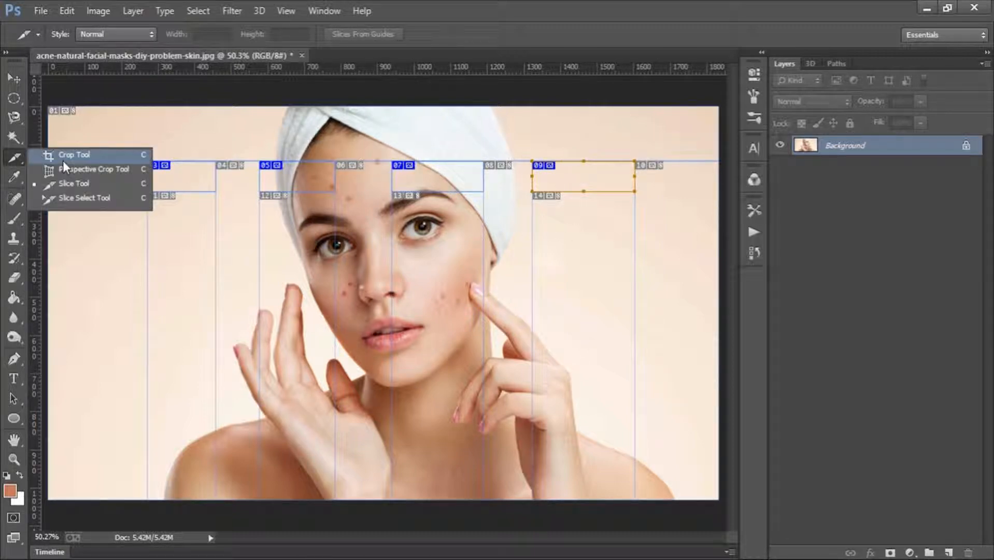
click(65, 183)
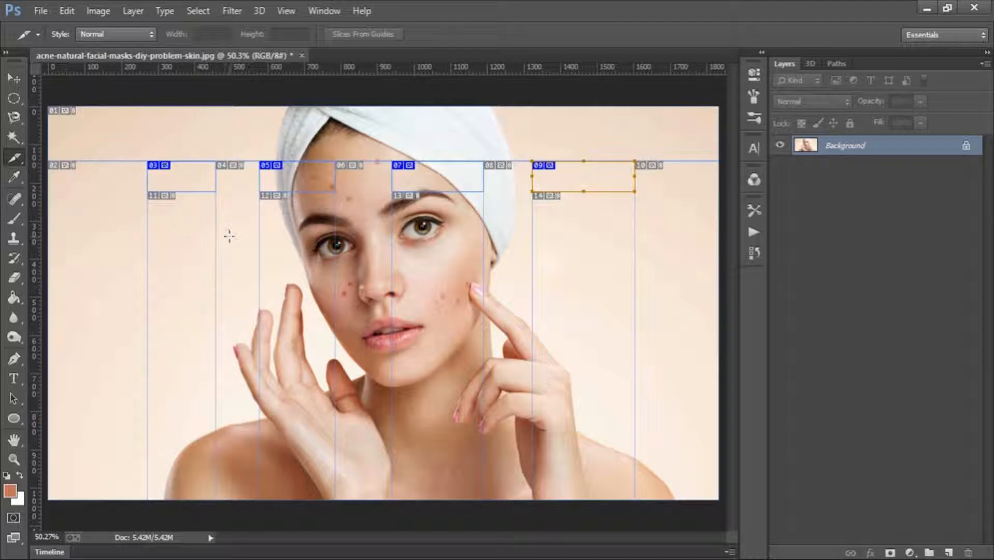
key(Delete)
key(Delete)
key(Delete)
key(Delete)
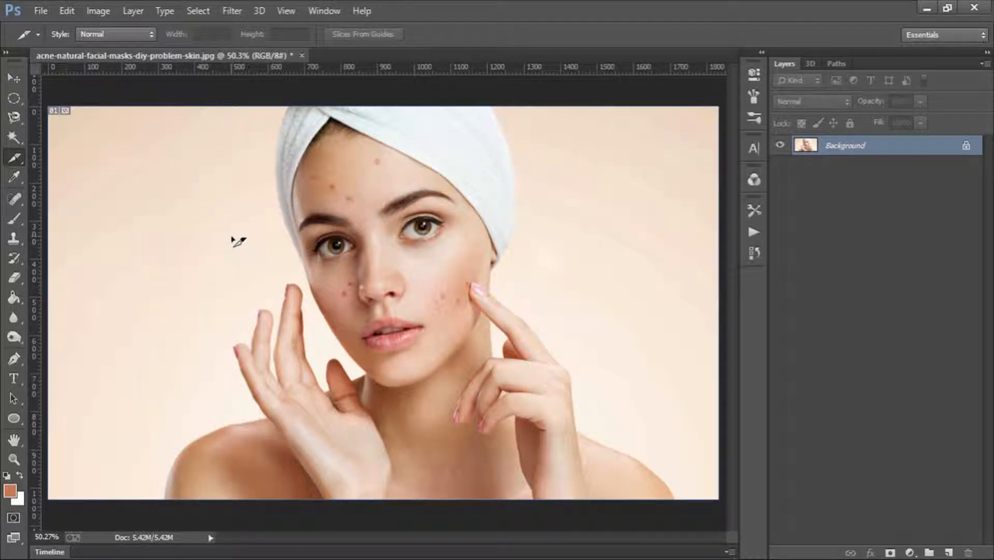
- Sample colours with the Eyedropper from the eyebrow, forehead blemish, background and cheek, ending with the lip colour as the foreground colour
click(15, 178)
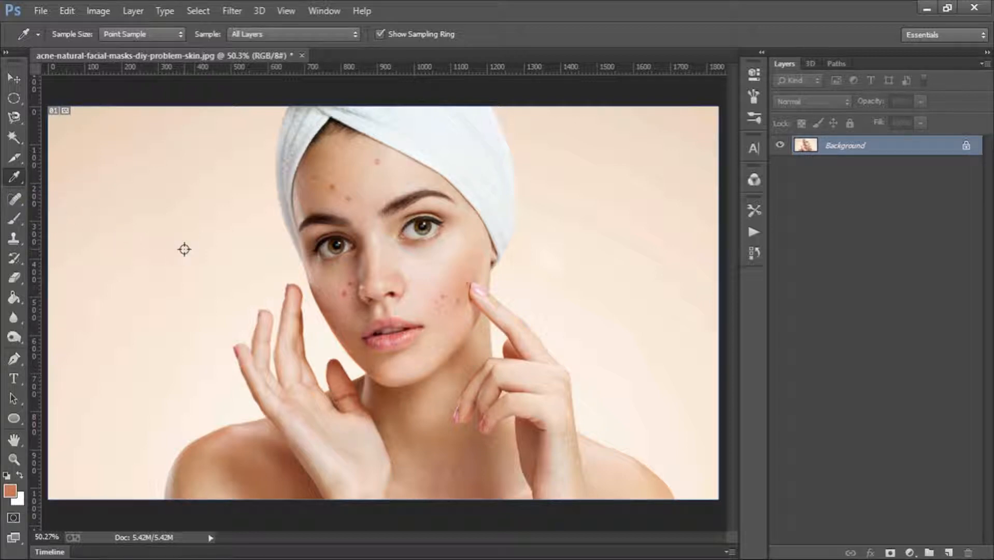
click(409, 201)
click(378, 163)
click(710, 115)
click(348, 285)
click(395, 340)
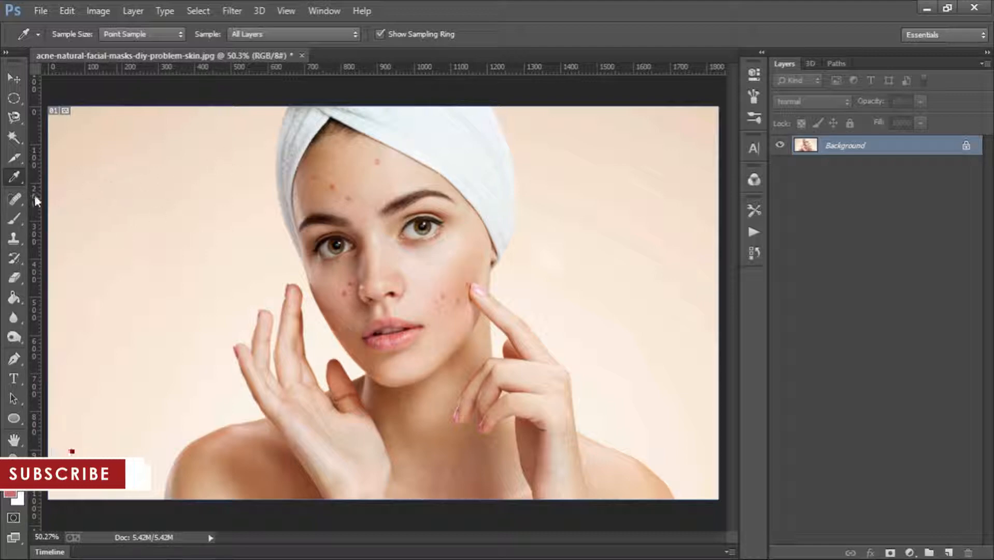
- Activate the Spot Healing Brush and show its group of retouching tools
click(17, 196)
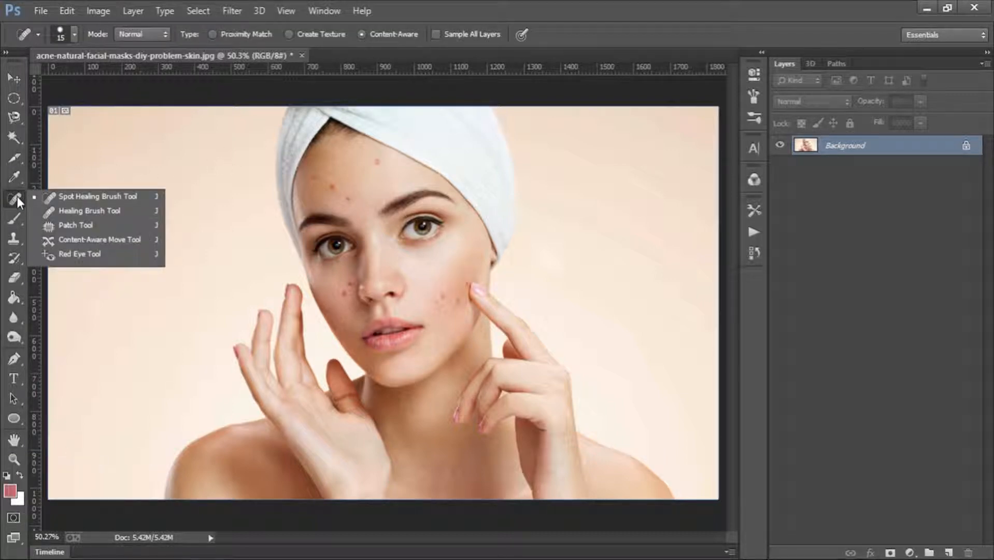